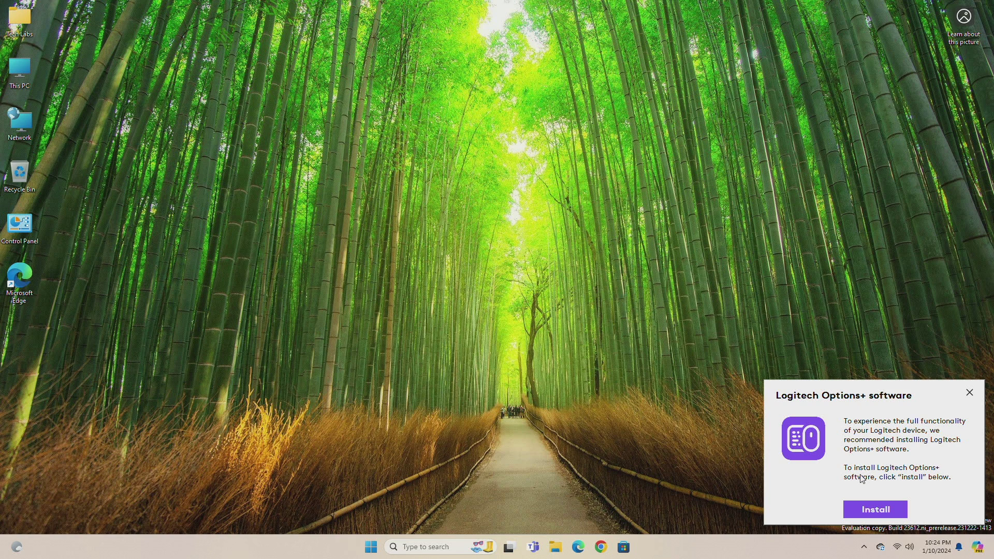
Step: Download the Logi Options+ installer and grant it permission in User Account Control
click(866, 512)
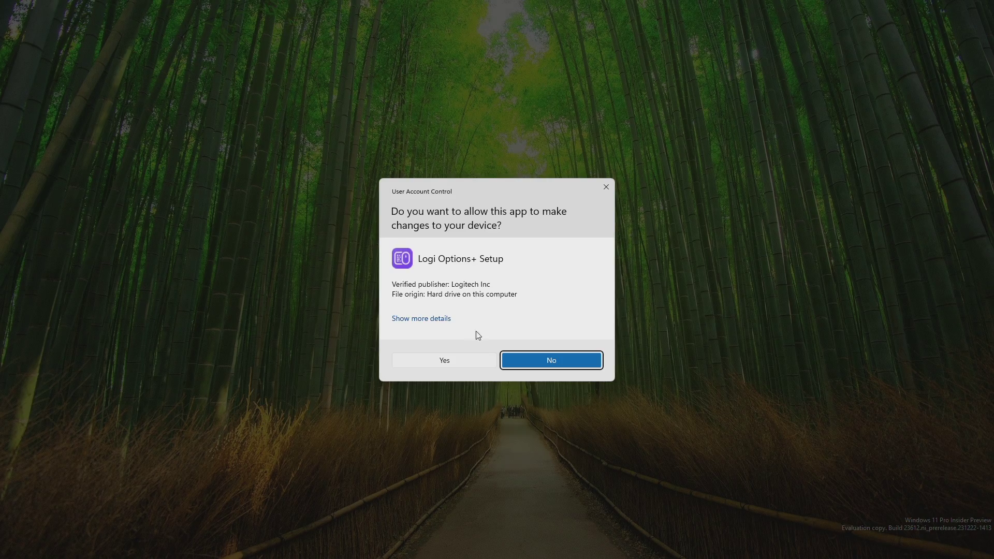
click(466, 360)
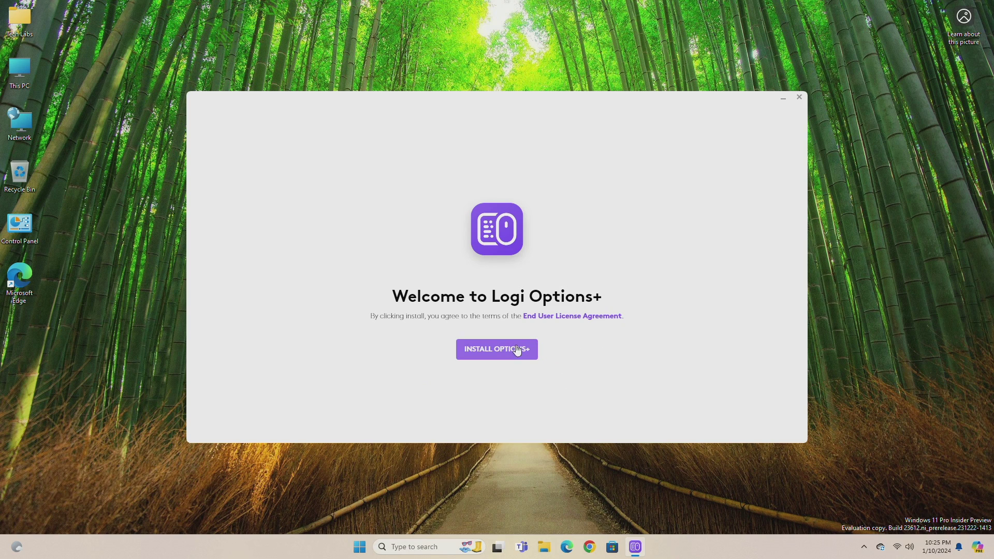
Step: Install Logi Options+ from the setup welcome screen and let it launch
click(516, 351)
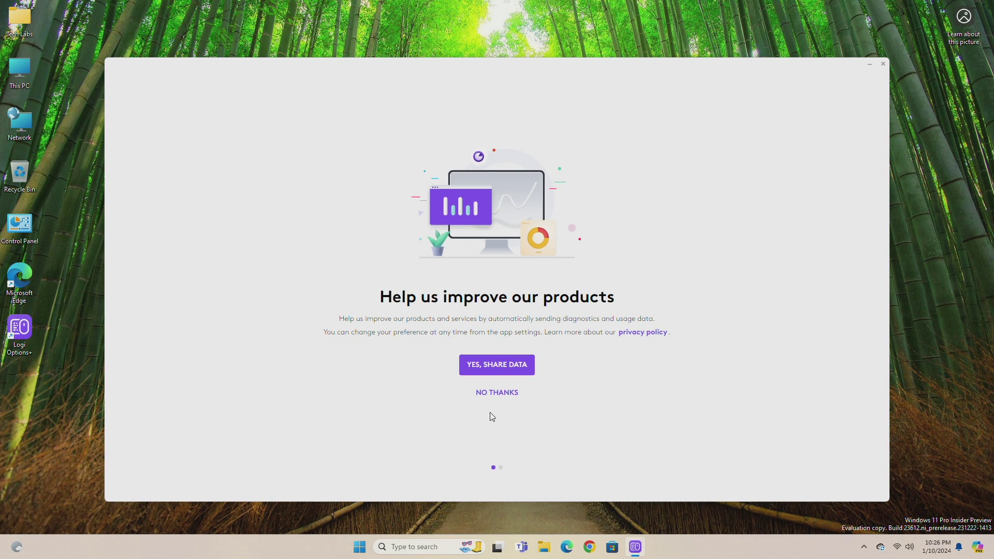
Step: Decline data sharing, skip cloud login, and add a device via the Logi Bolt receiver
click(498, 395)
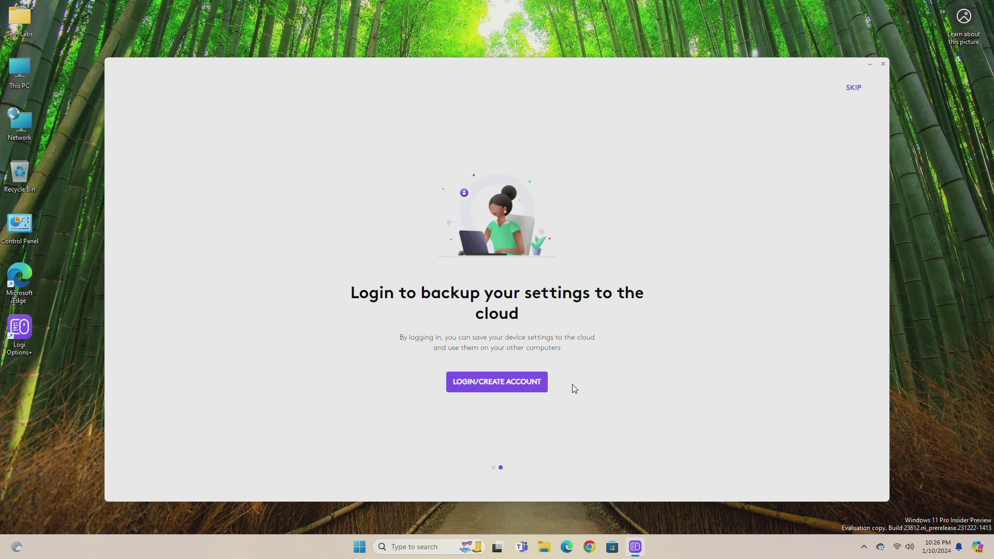
click(853, 88)
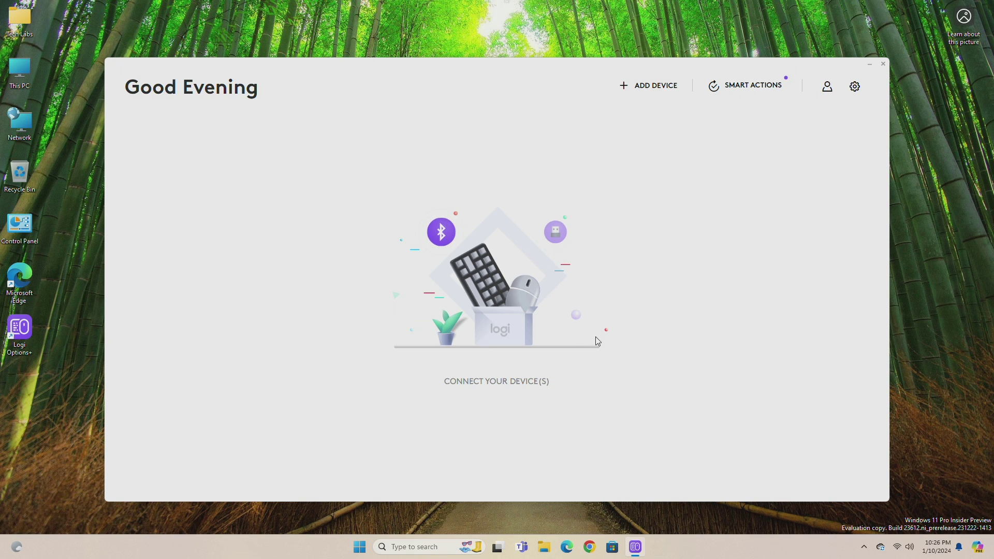
click(677, 90)
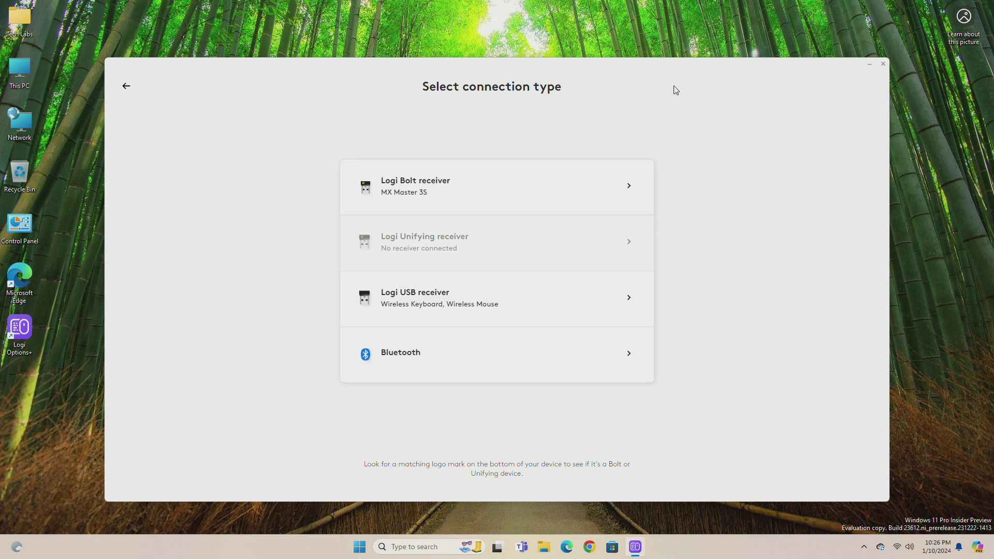
click(533, 205)
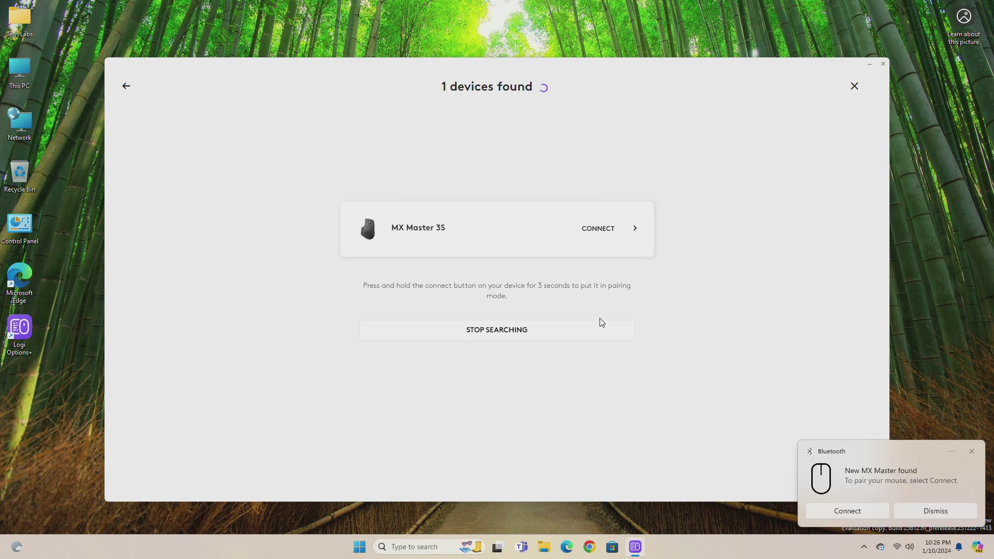
Step: Connect the found MX Master 3S and answer the left/right click prompts, which fail verification
click(575, 250)
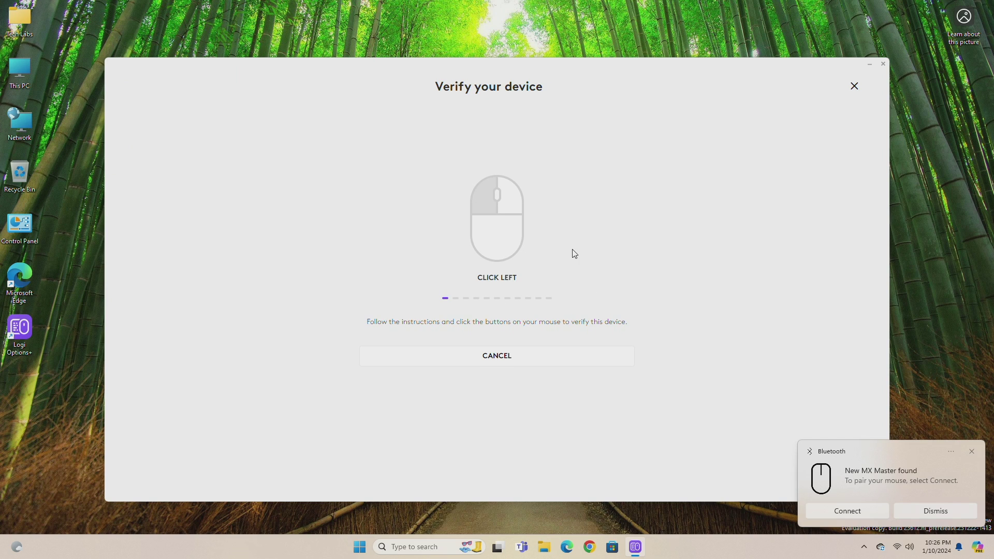
click(574, 253)
click(575, 253)
click(574, 253)
click(573, 253)
right_click(574, 254)
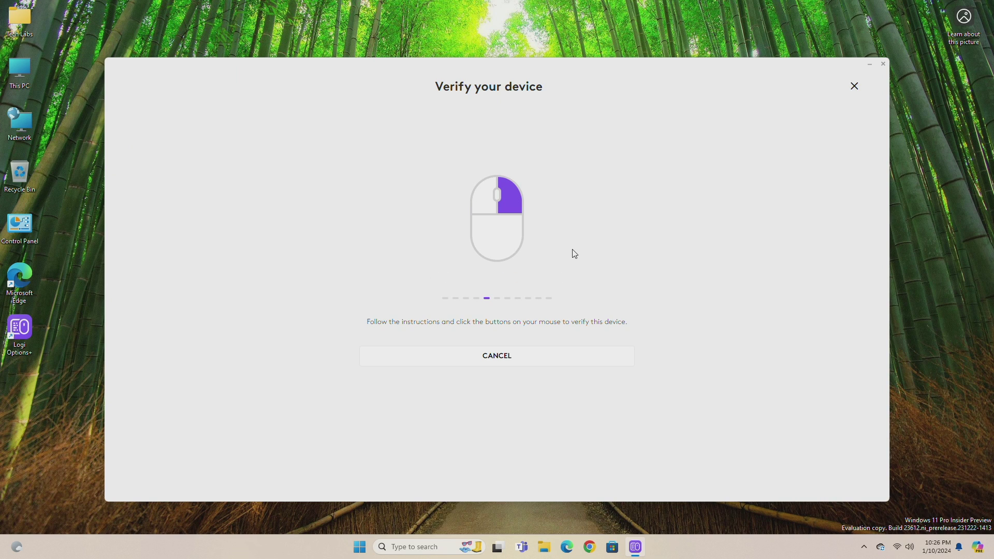
click(574, 254)
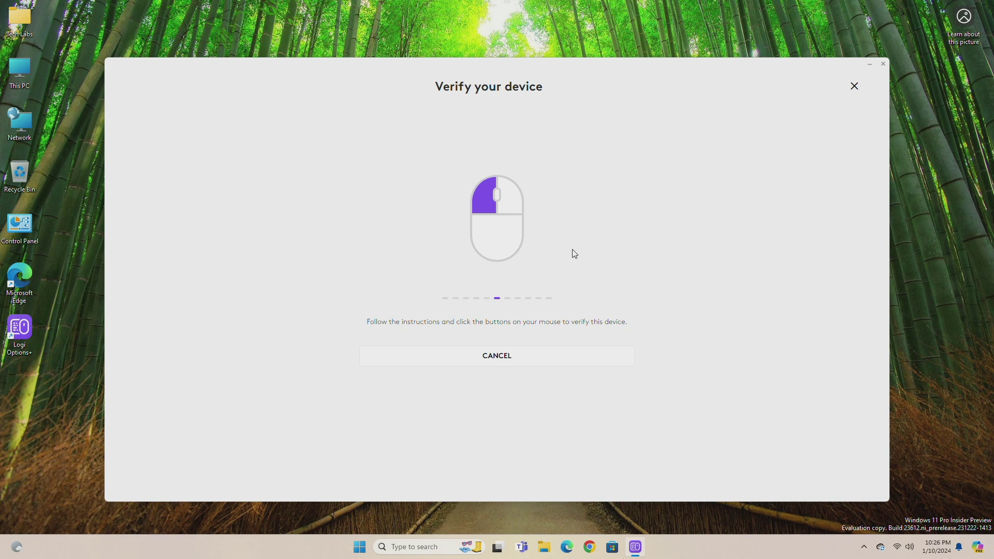
right_click(574, 253)
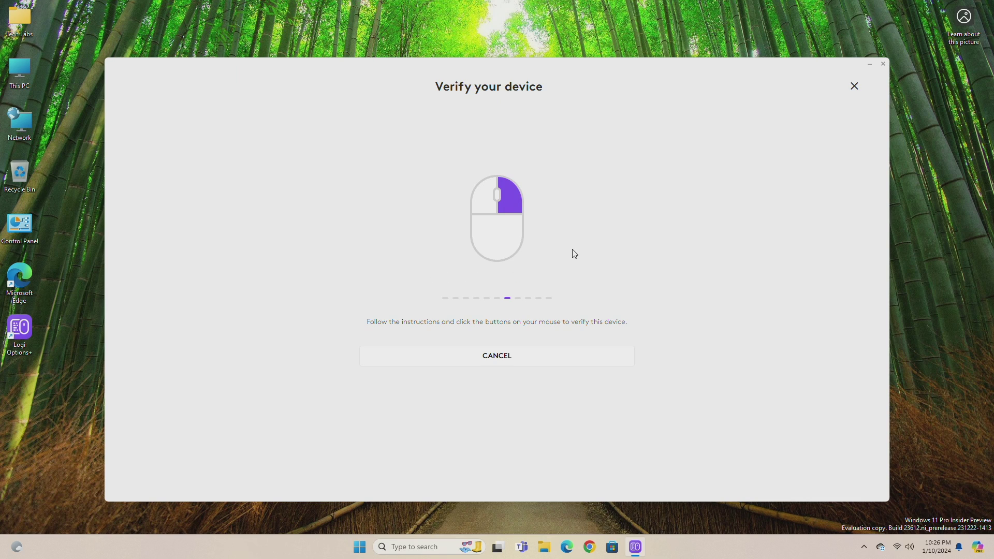
click(574, 253)
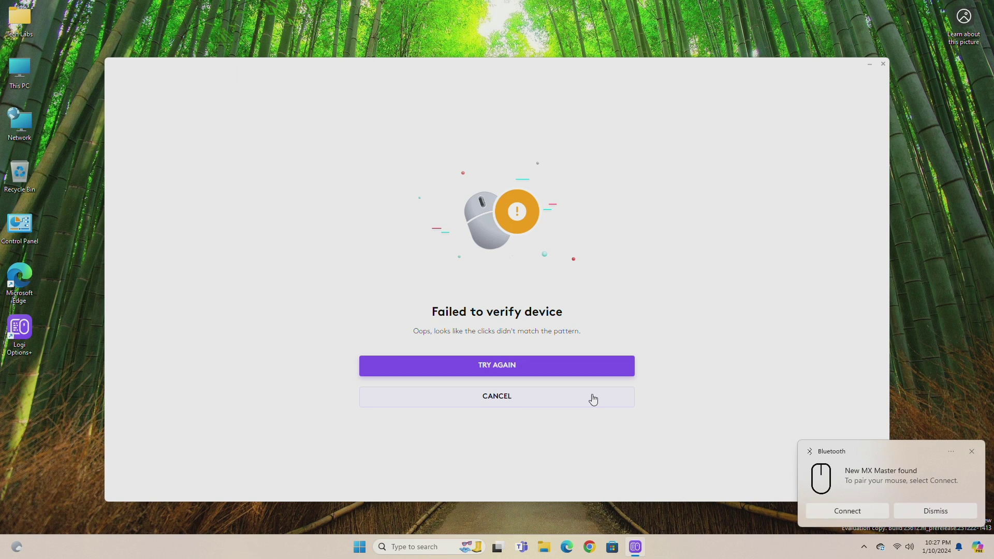
Step: Retry verification and answer the left, right, and combined left-right click prompts successfully
click(567, 374)
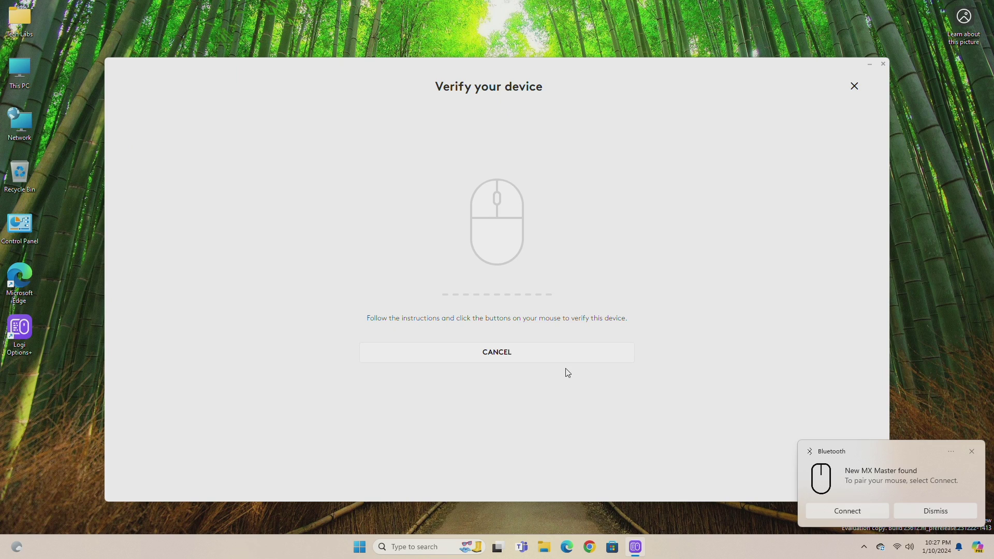
right_click(448, 467)
right_click(447, 467)
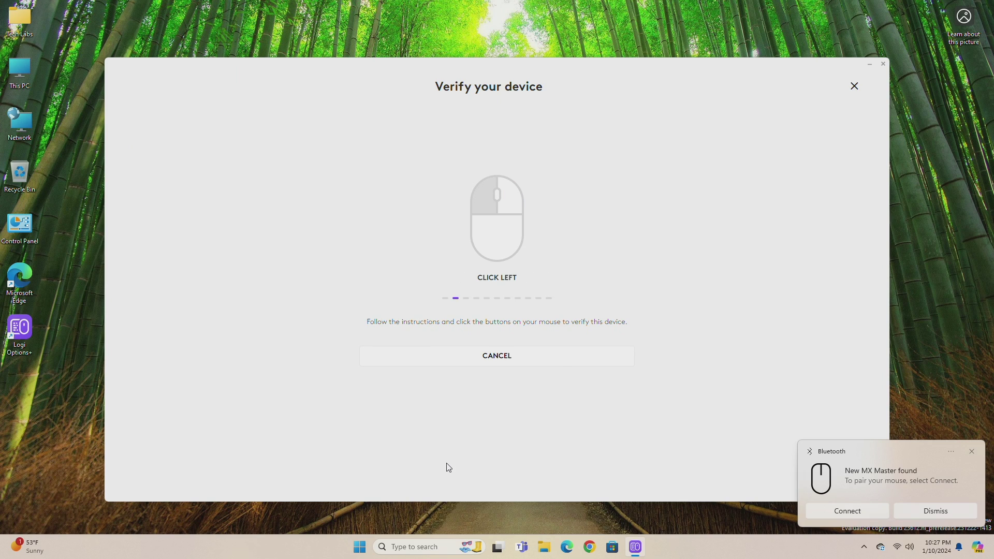
click(448, 467)
click(447, 467)
click(448, 467)
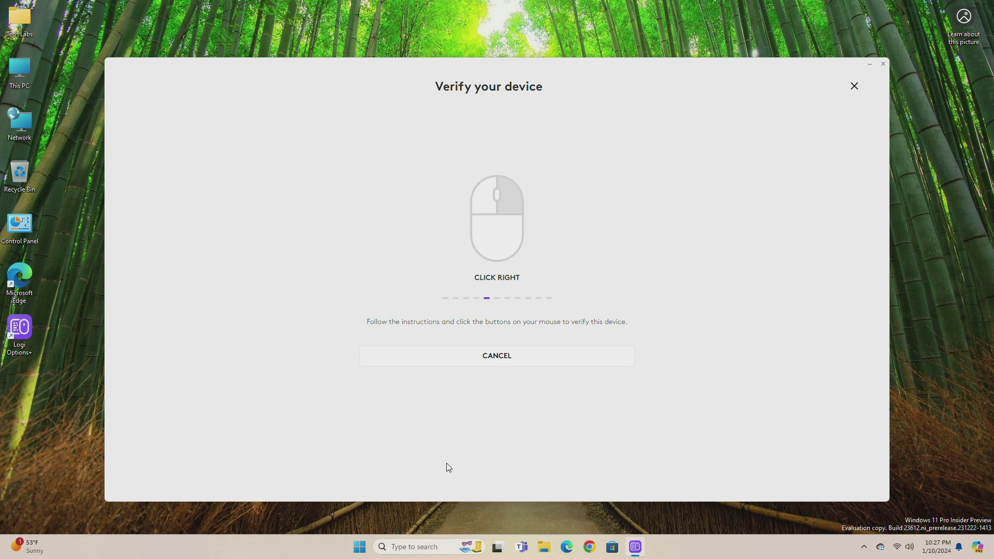
right_click(447, 467)
right_click(448, 467)
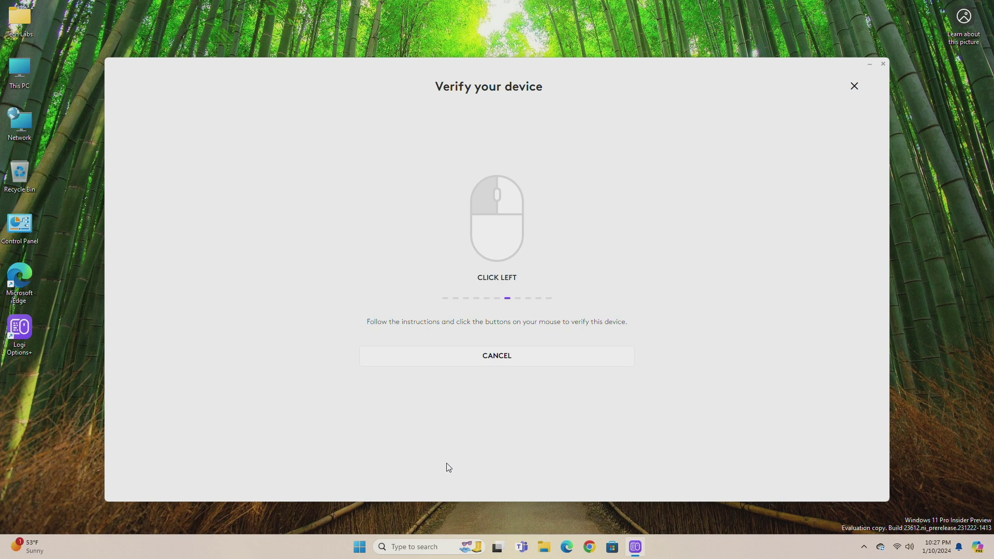
click(448, 466)
click(448, 466)
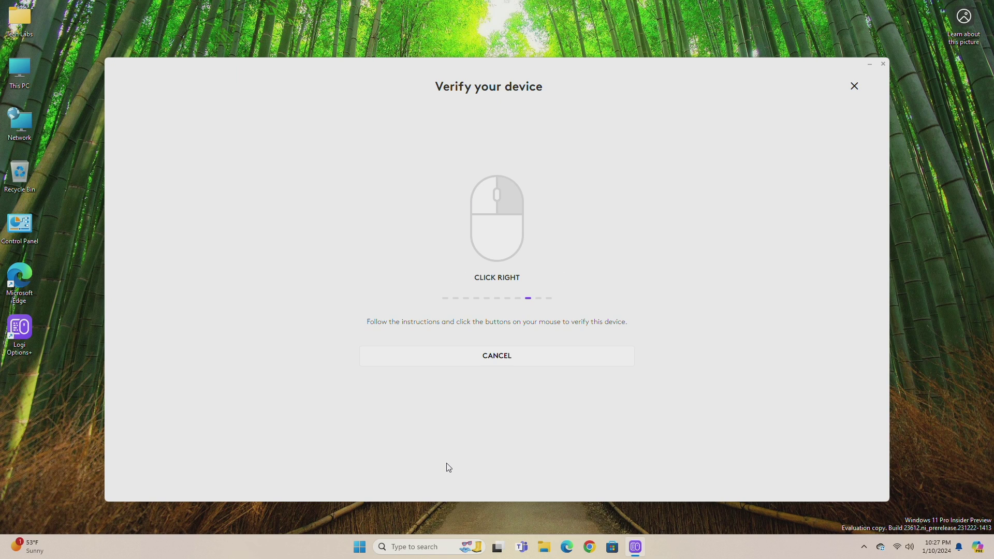
right_click(447, 467)
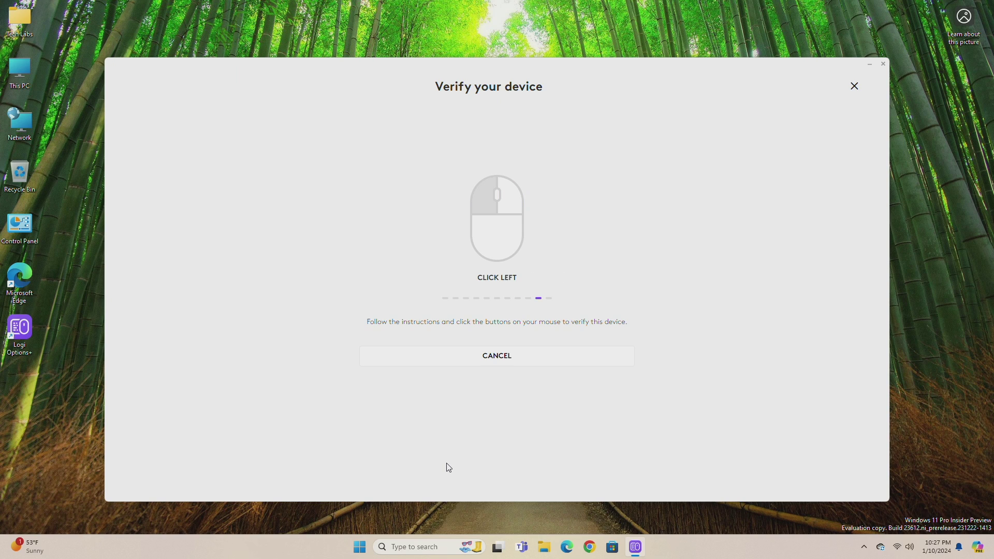
click(448, 467)
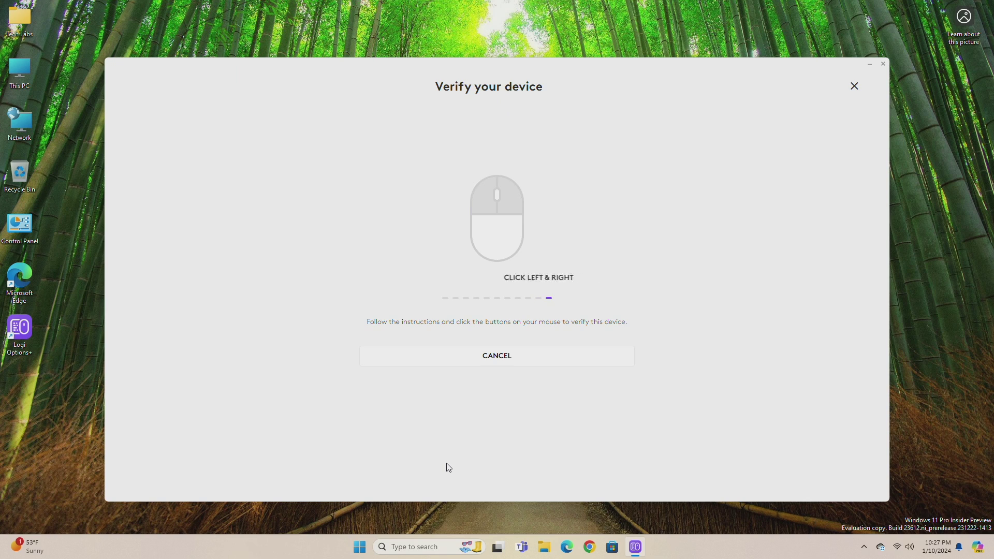
click(447, 467)
right_click(448, 467)
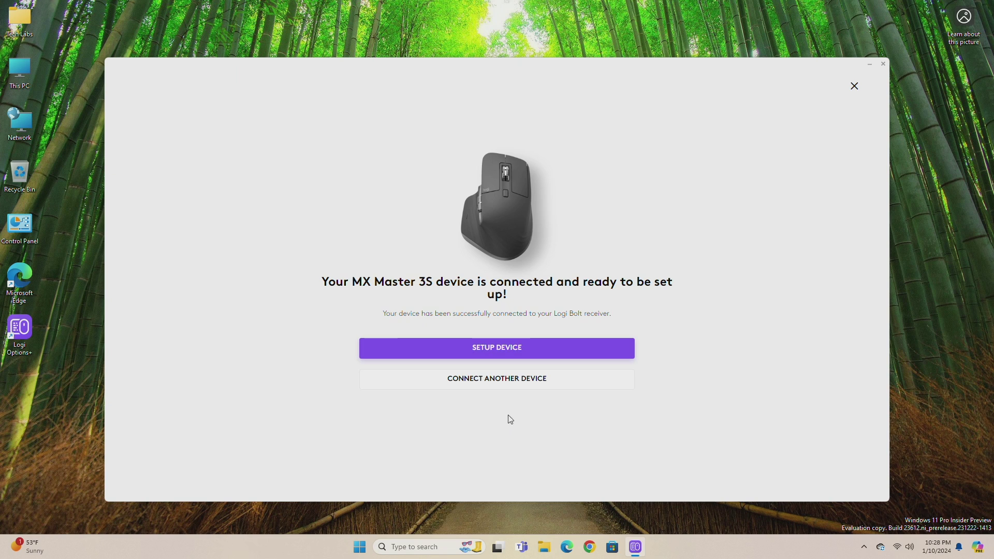
Step: Start the MX Master 3S setup tour and page through to the scroll wheel page
click(521, 348)
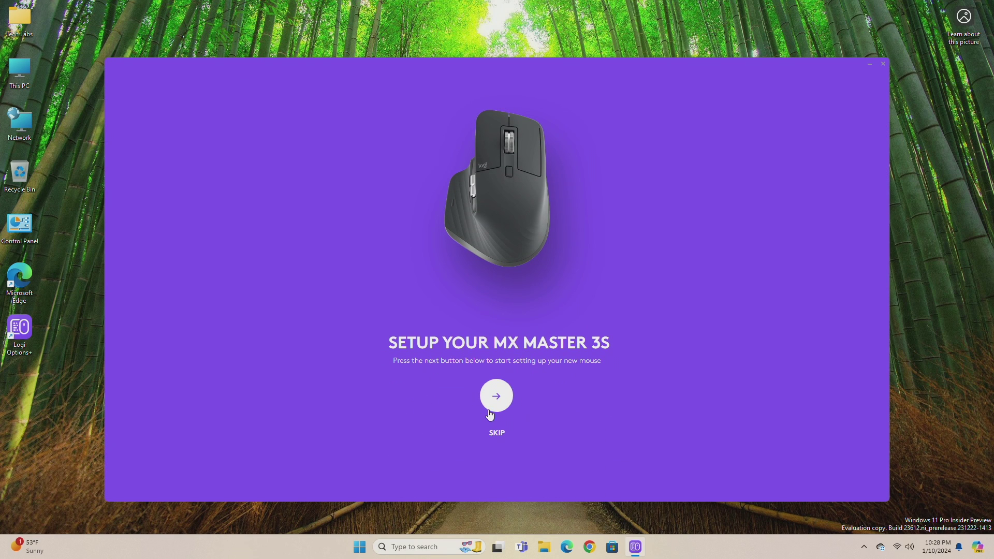
click(498, 394)
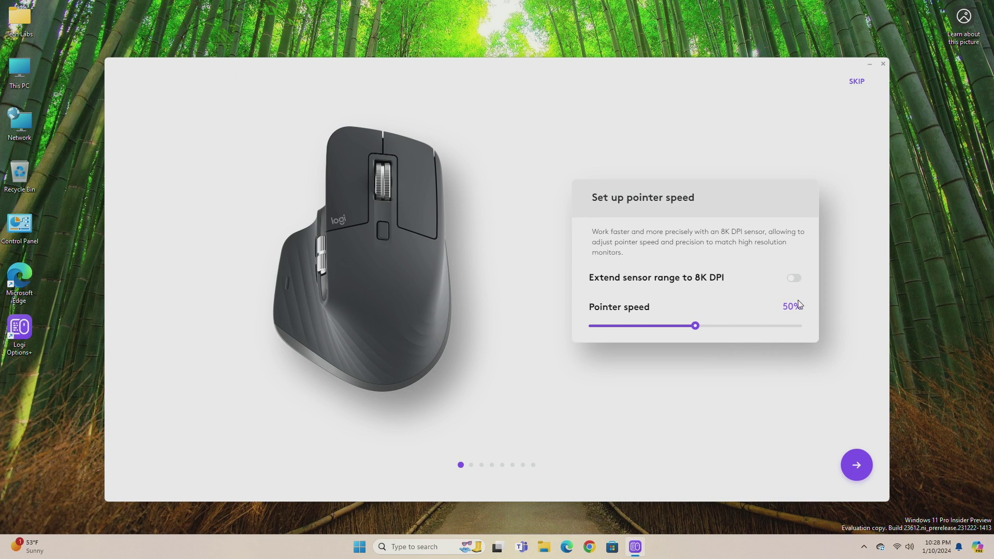
click(857, 465)
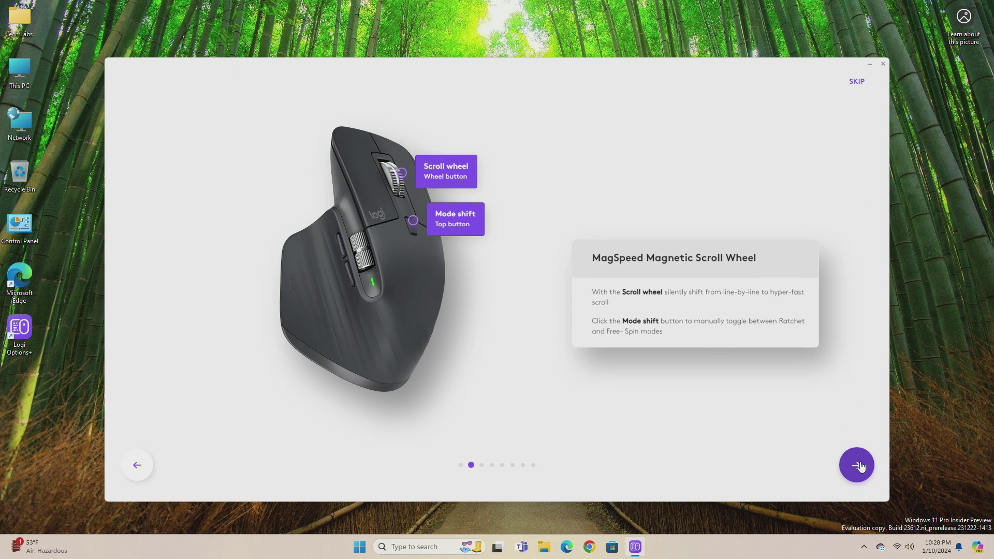
click(861, 466)
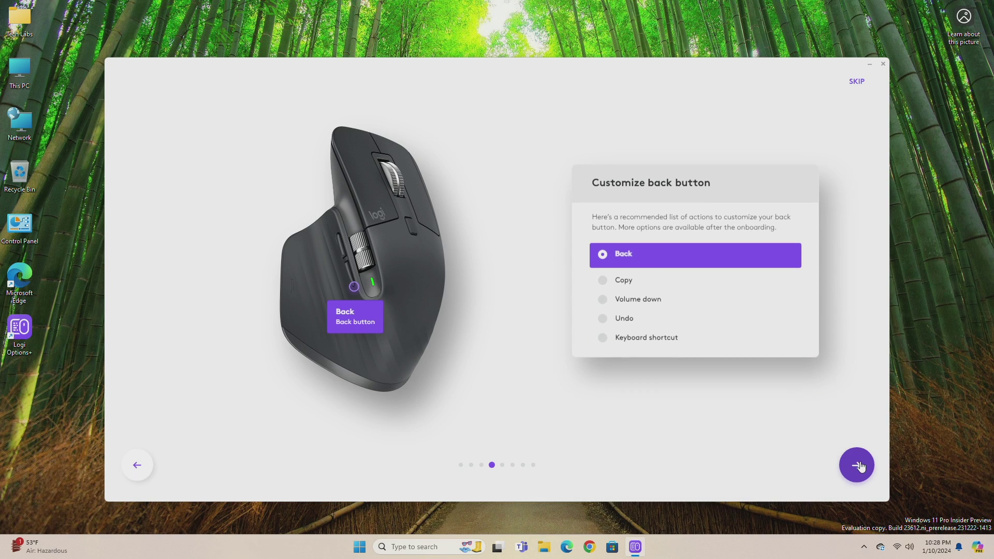
click(139, 467)
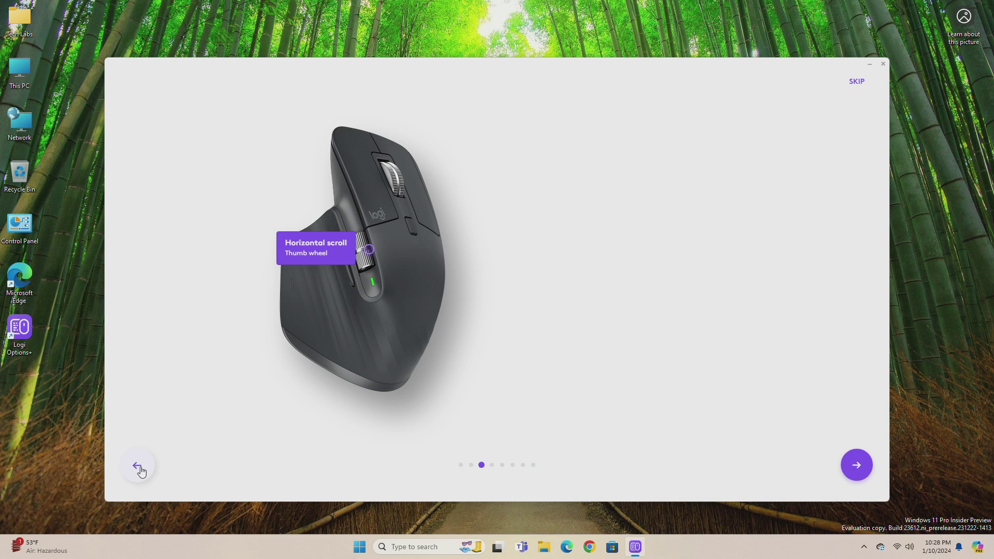
click(139, 468)
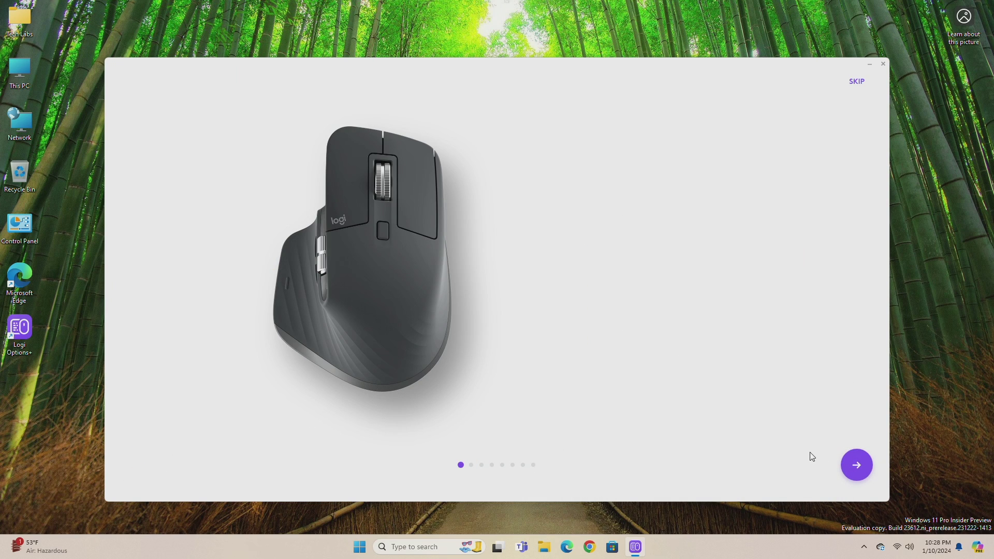
click(857, 464)
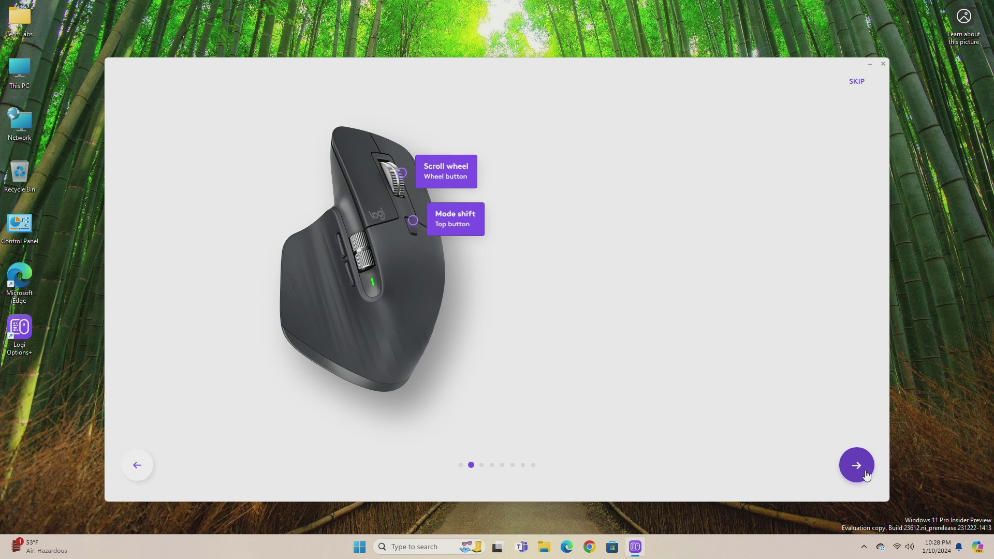
Step: Finish the tour through horizontal scroll, back/forward, Easy-Switch and app-specific pages, dismissing the configured notice
click(866, 472)
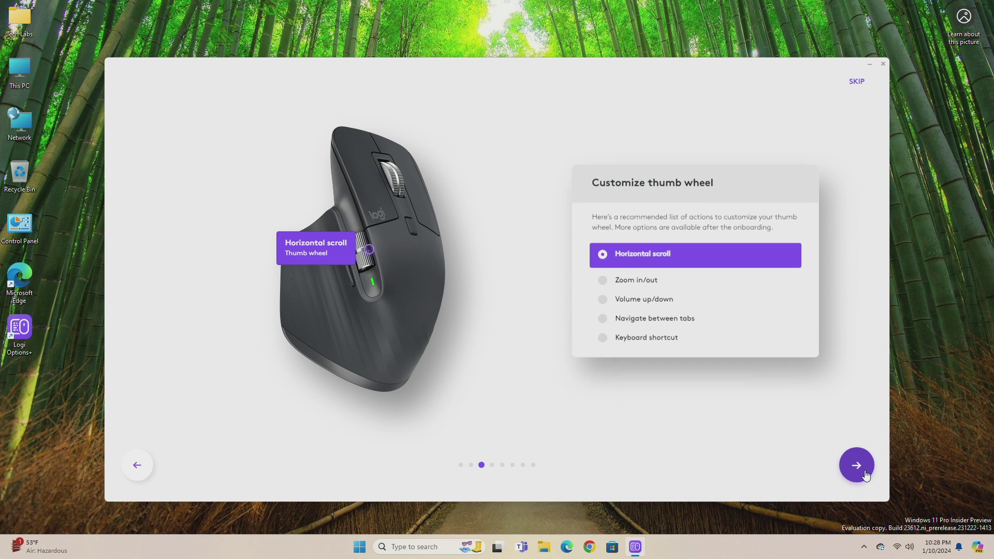
click(866, 472)
click(866, 472)
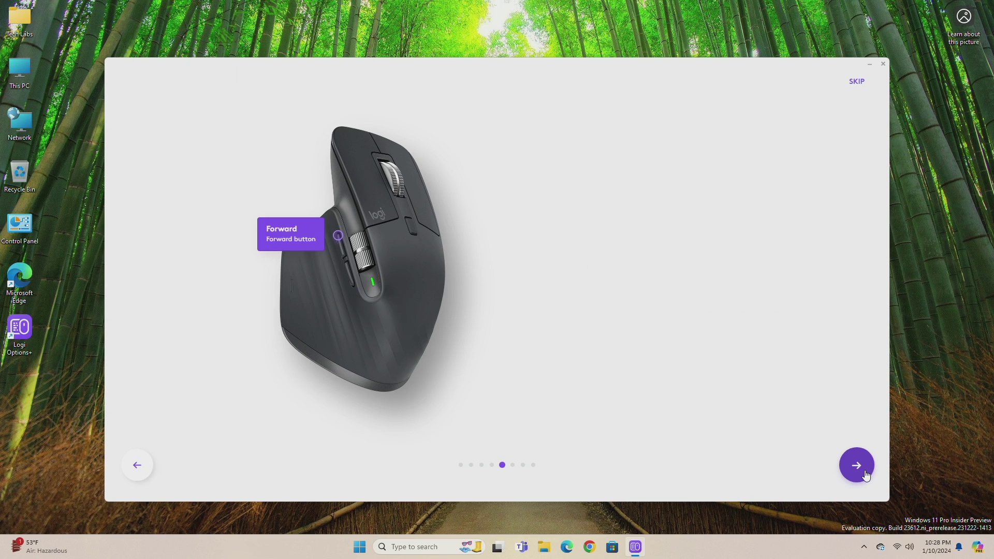
click(865, 473)
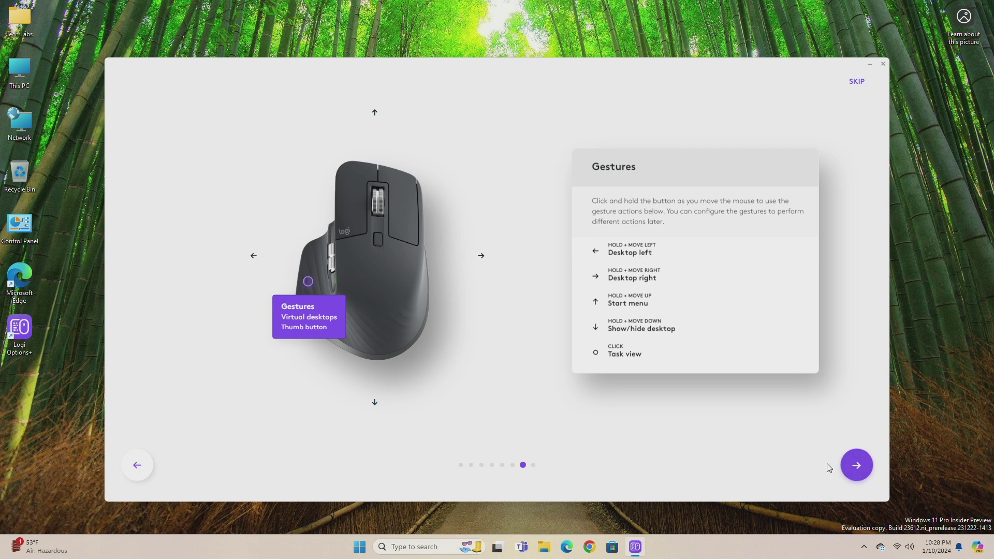
click(856, 466)
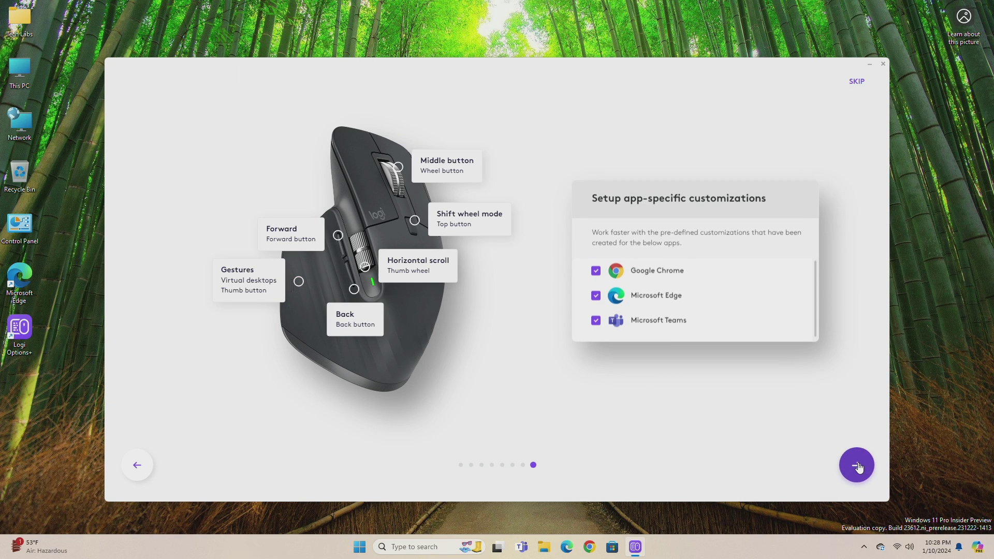
click(861, 467)
click(530, 326)
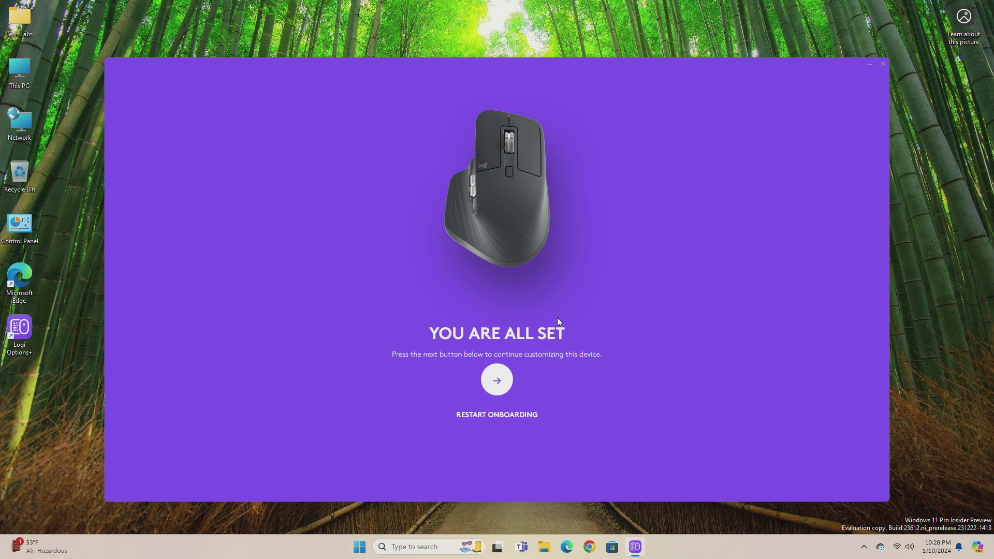
Step: Move past the YOU ARE ALL SET screen to the MX Master 3S Buttons page
click(498, 380)
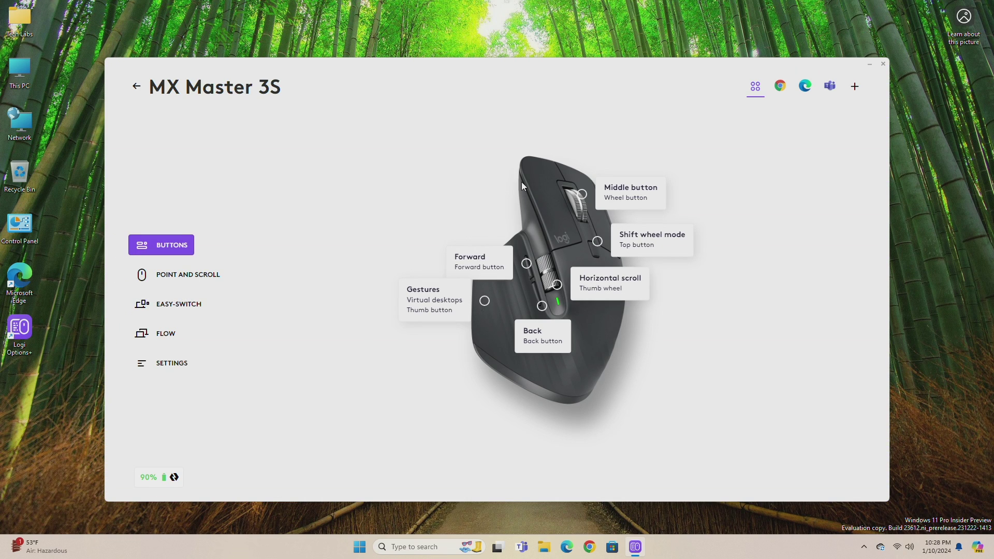